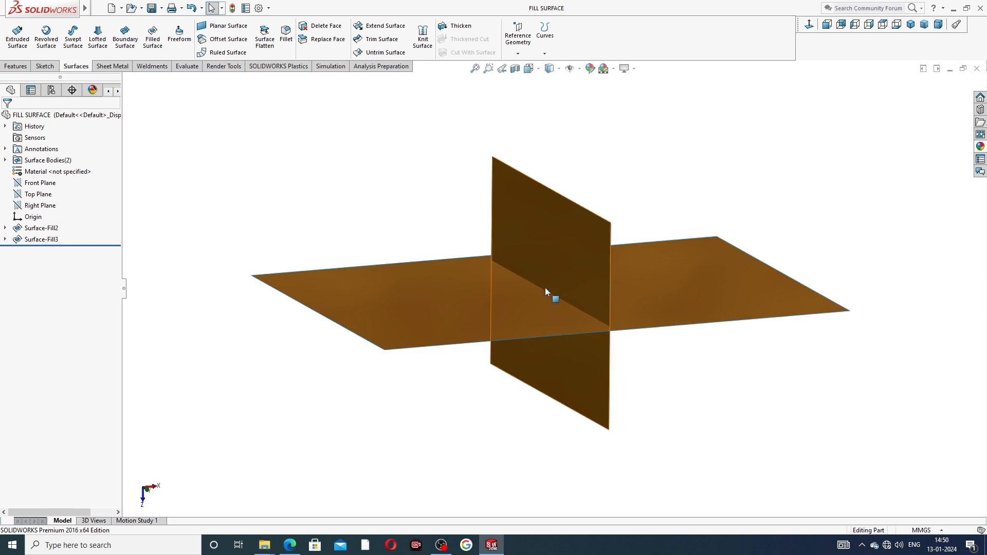
scroll(547, 287, down, 2)
scroll(586, 274, up, 4)
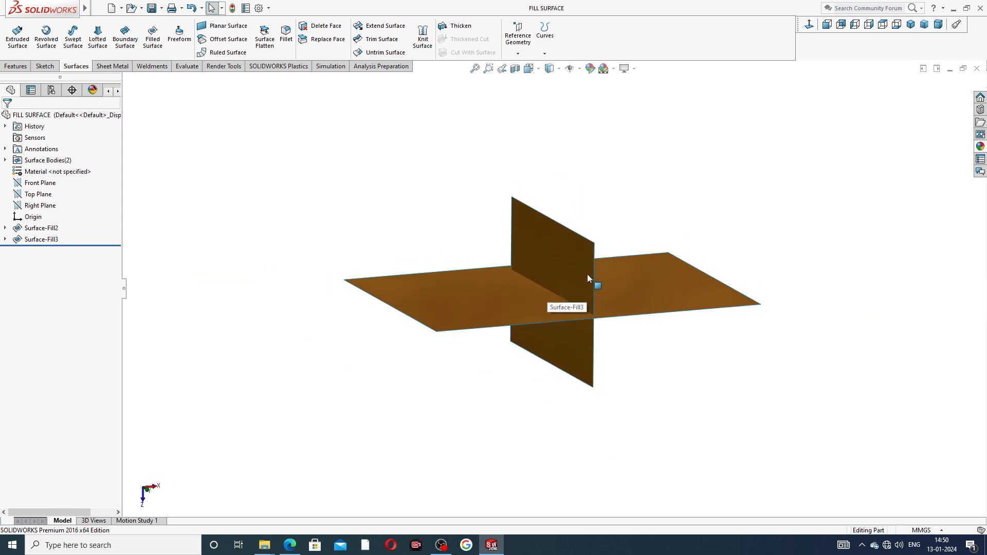
scroll(567, 287, down, 3)
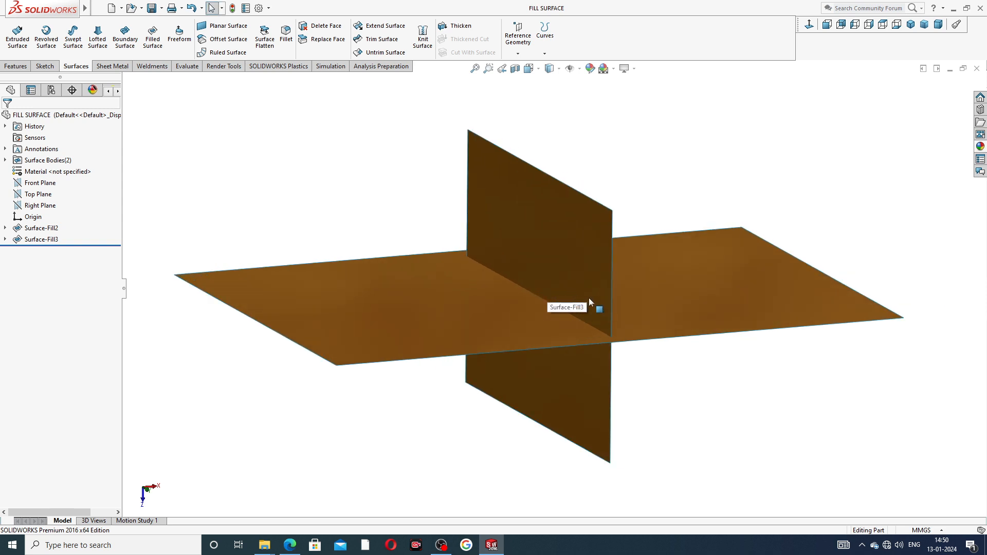
scroll(603, 299, up, 3)
middle_drag(622, 300, 605, 334)
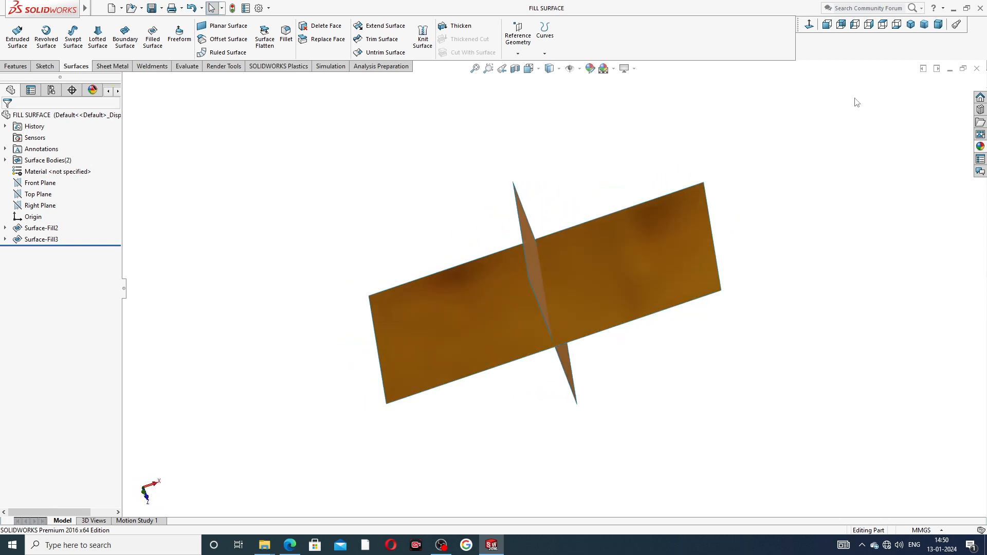
Close the open FILL SURFACE part and create a new part document
click(976, 69)
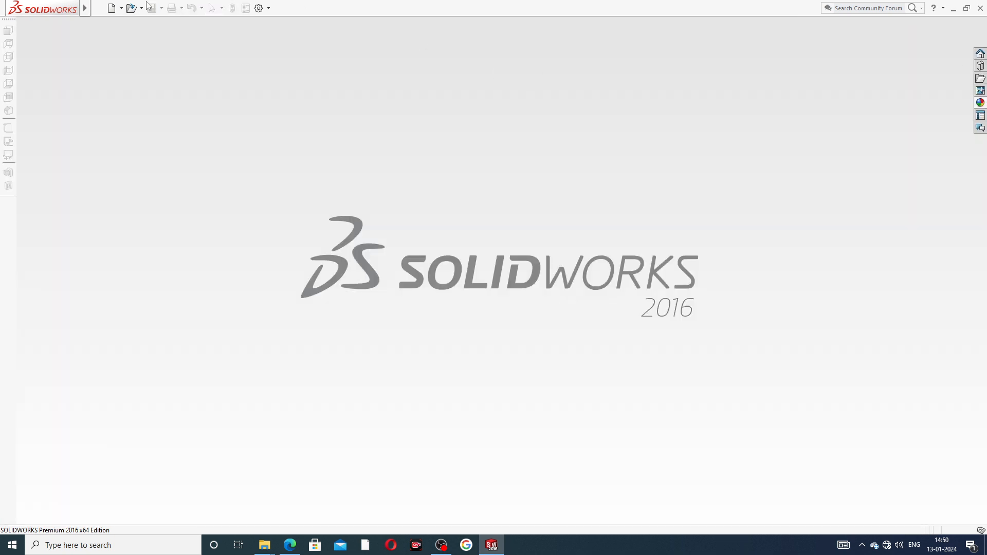
click(111, 8)
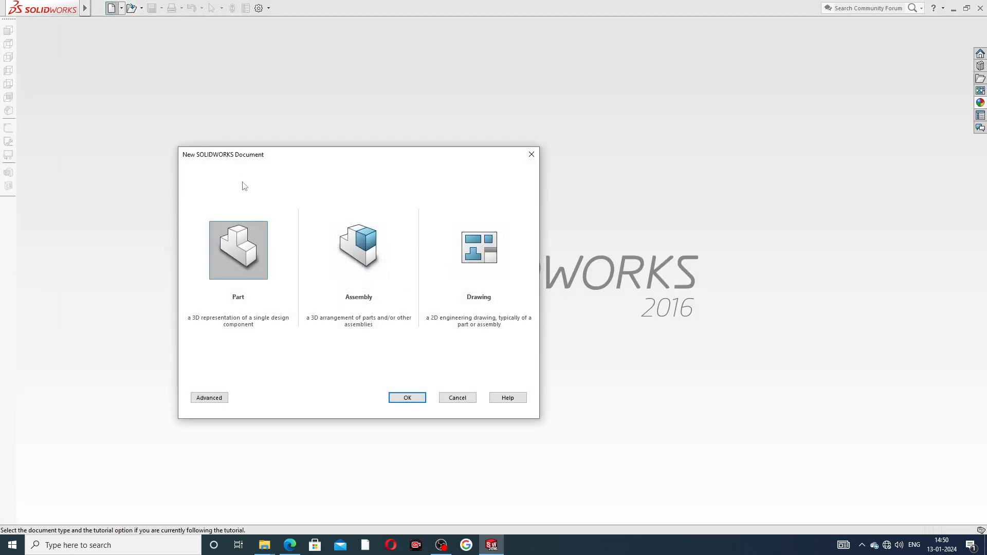
click(407, 397)
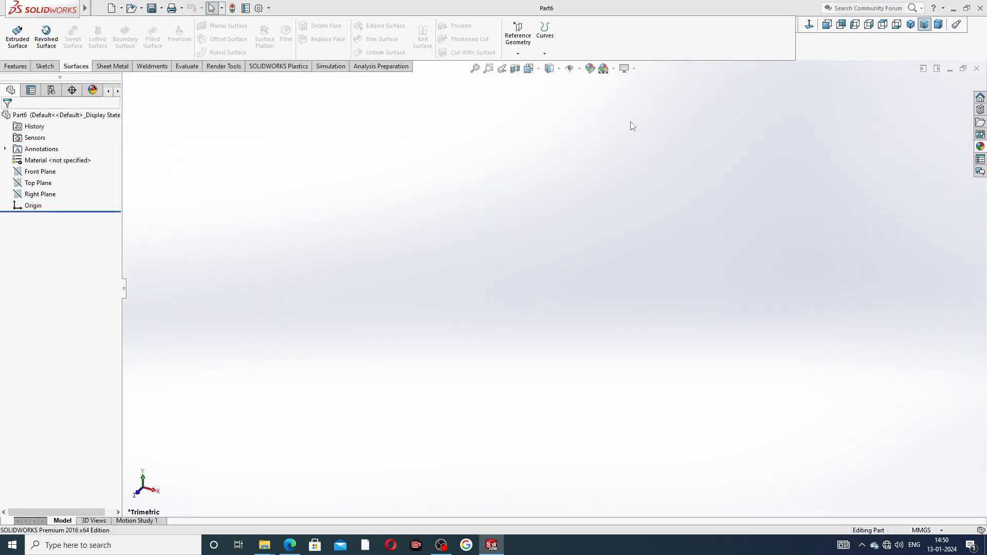
Apply a plain white background scene and set both Image Quality resolution settings of the document to their highest level
click(603, 68)
click(631, 30)
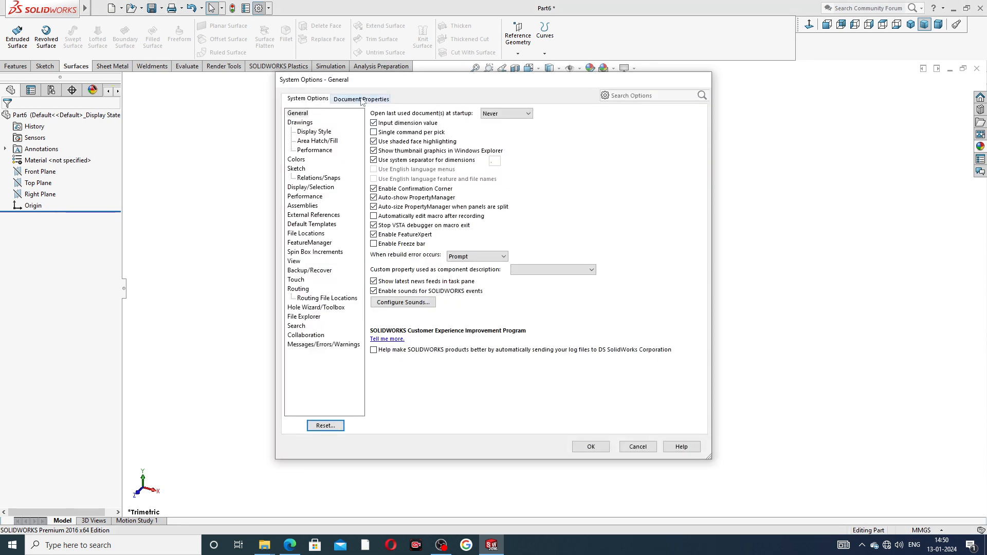
click(352, 103)
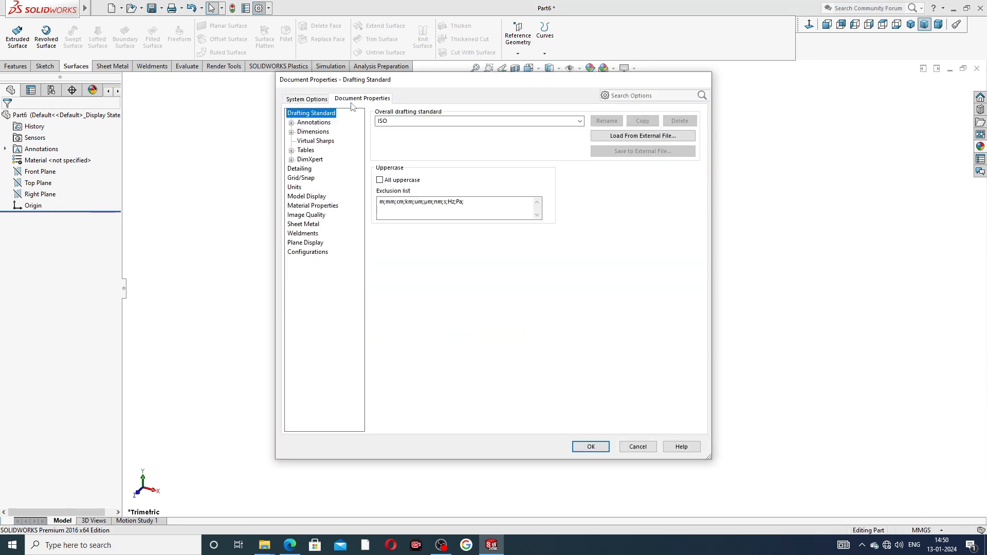
click(310, 215)
drag(461, 129, 581, 135)
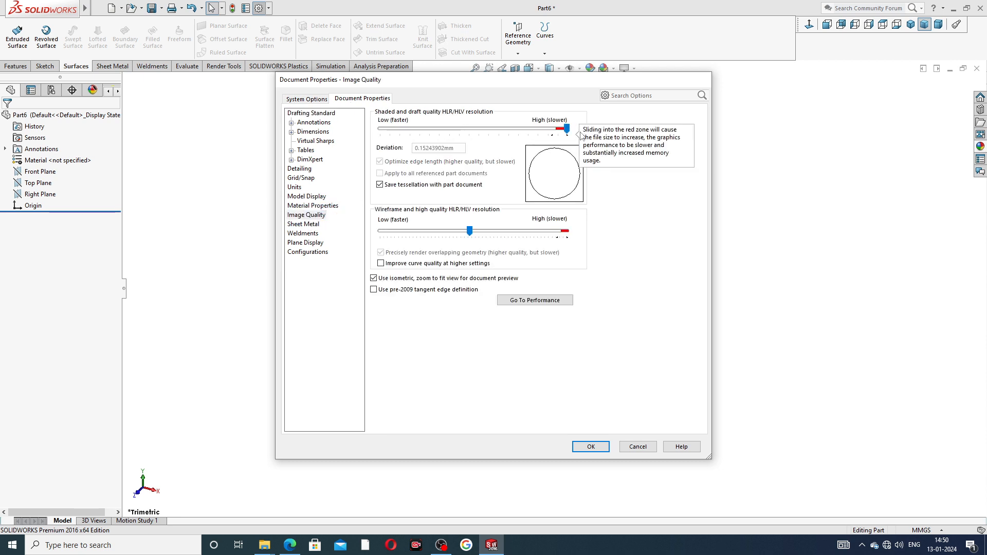
drag(469, 231, 565, 231)
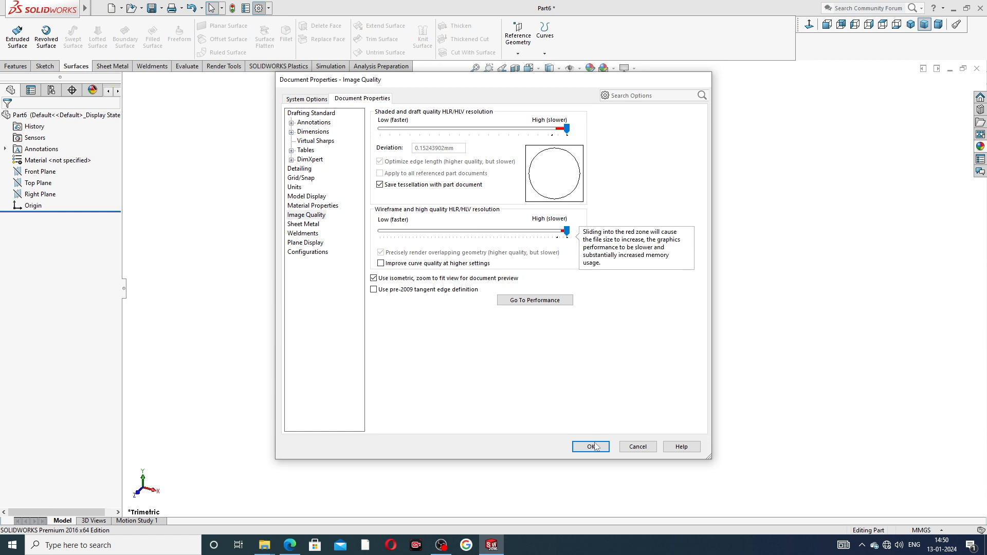
click(591, 446)
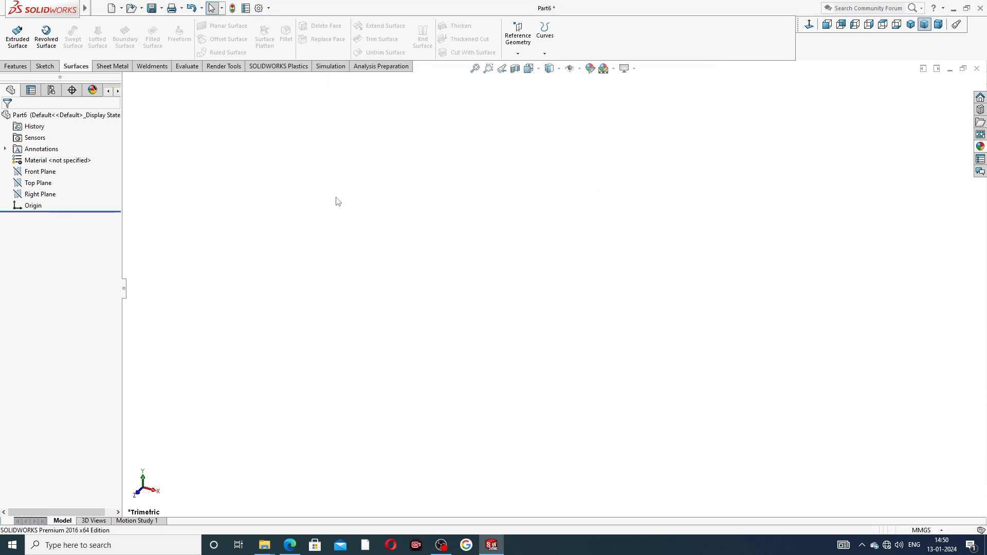
Sketch a center rectangle about 202 by 128 mm on the Front Plane, centred on the origin, and exit the sketch
click(46, 172)
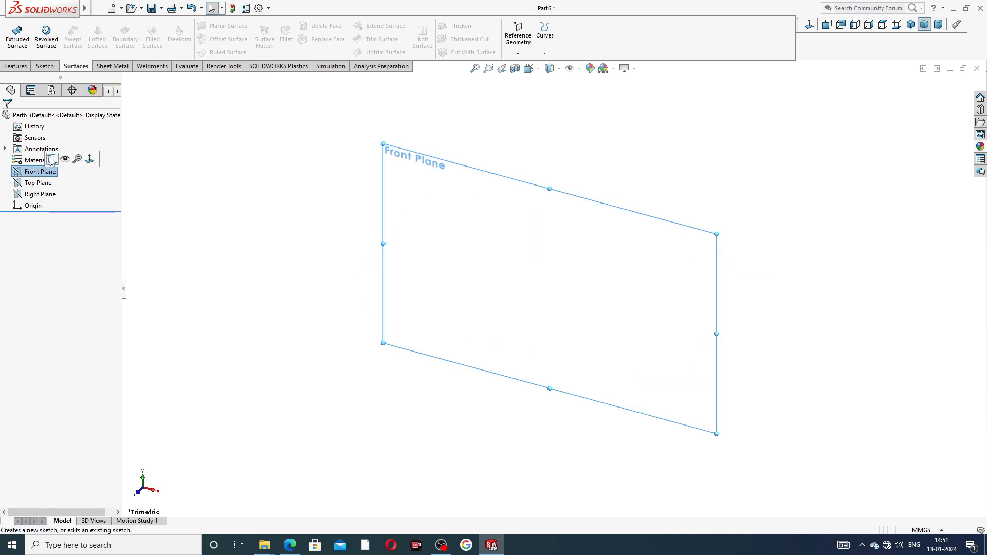
click(51, 160)
click(77, 39)
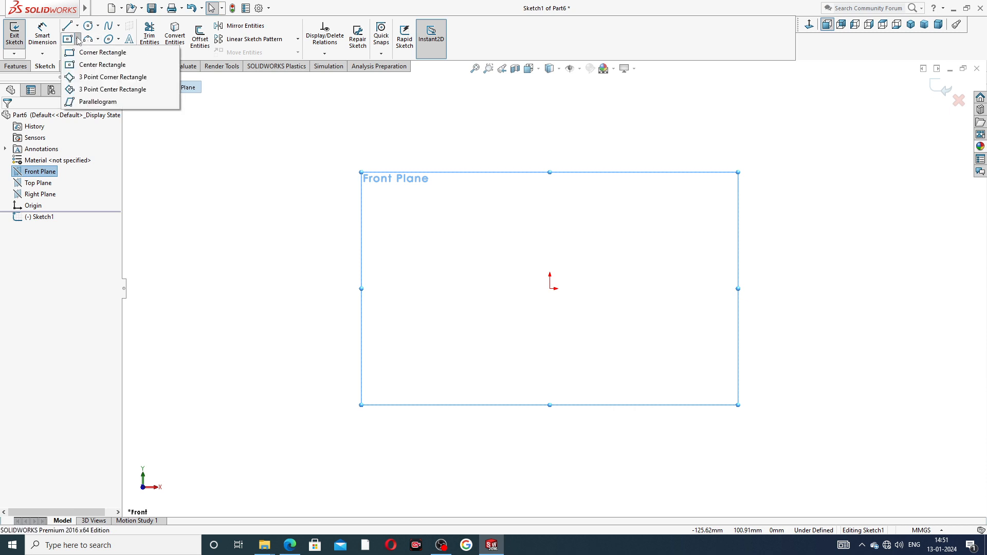
click(102, 65)
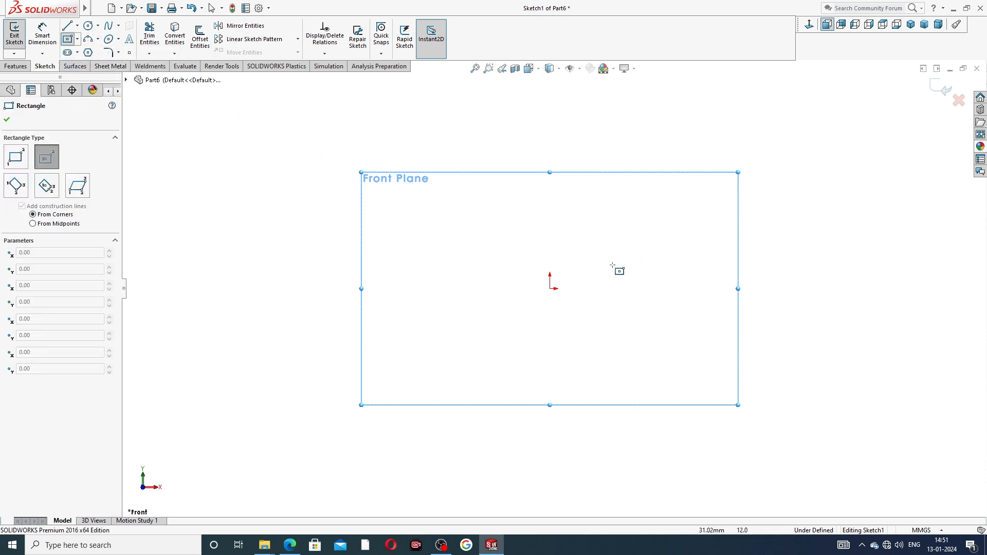
click(551, 286)
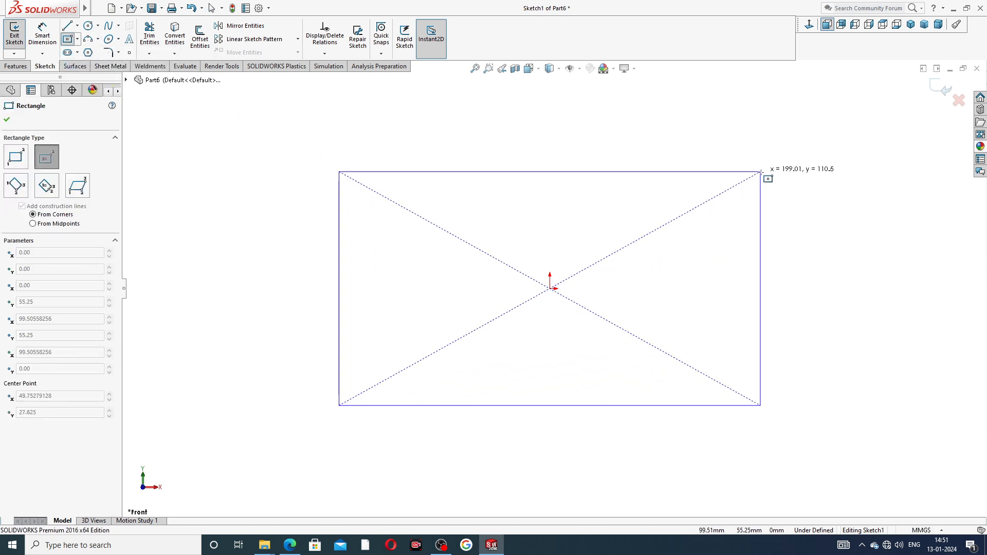
click(764, 152)
right_click(805, 153)
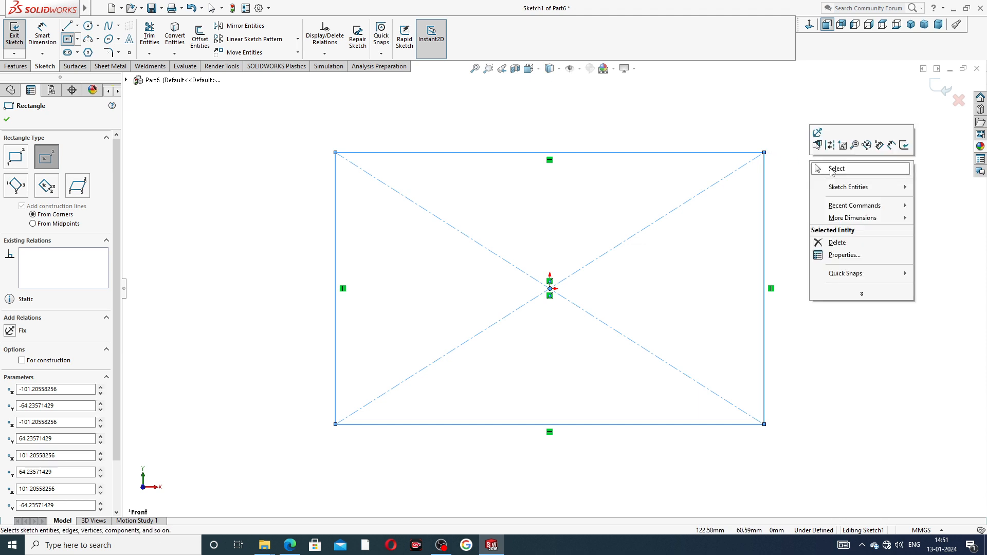
click(832, 167)
key(f)
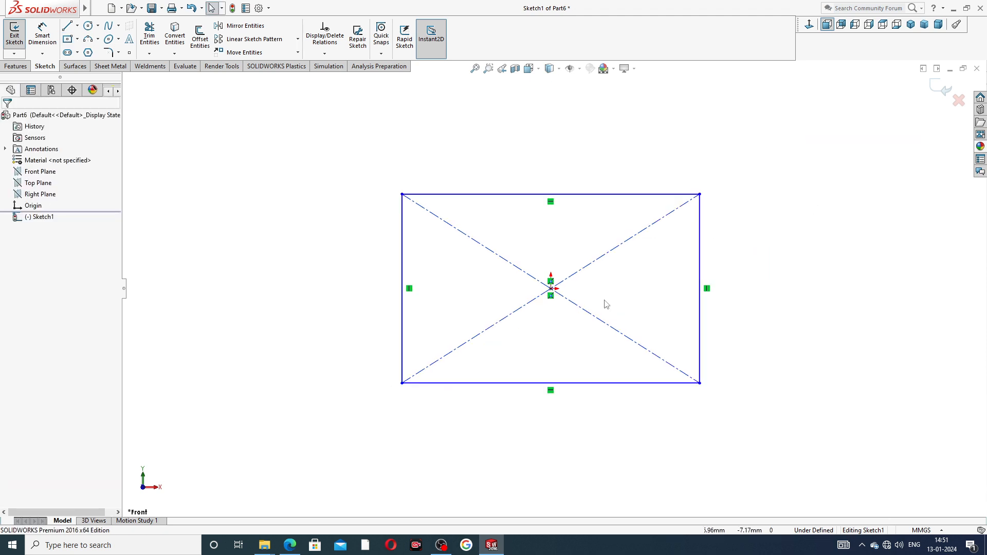
scroll(604, 306, down, 1)
click(939, 90)
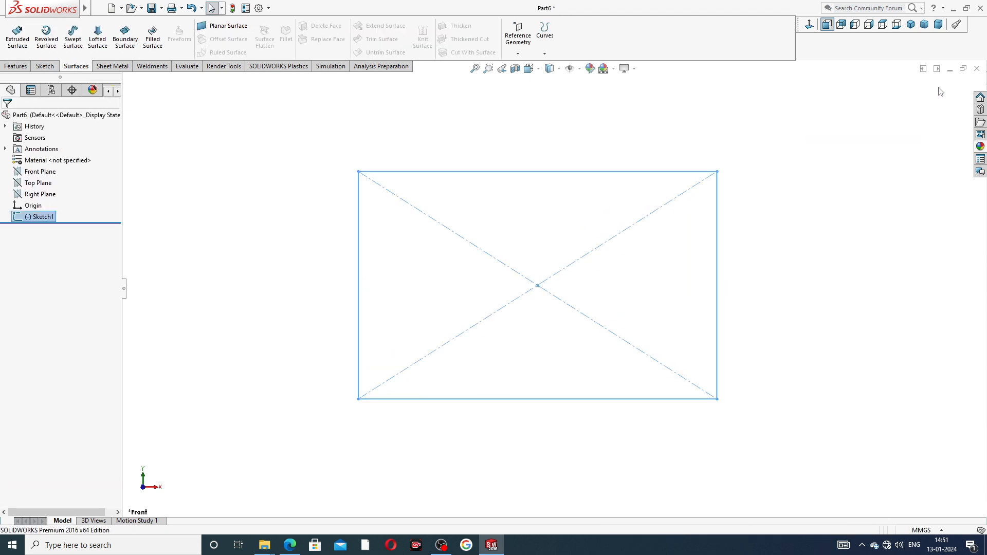
click(910, 24)
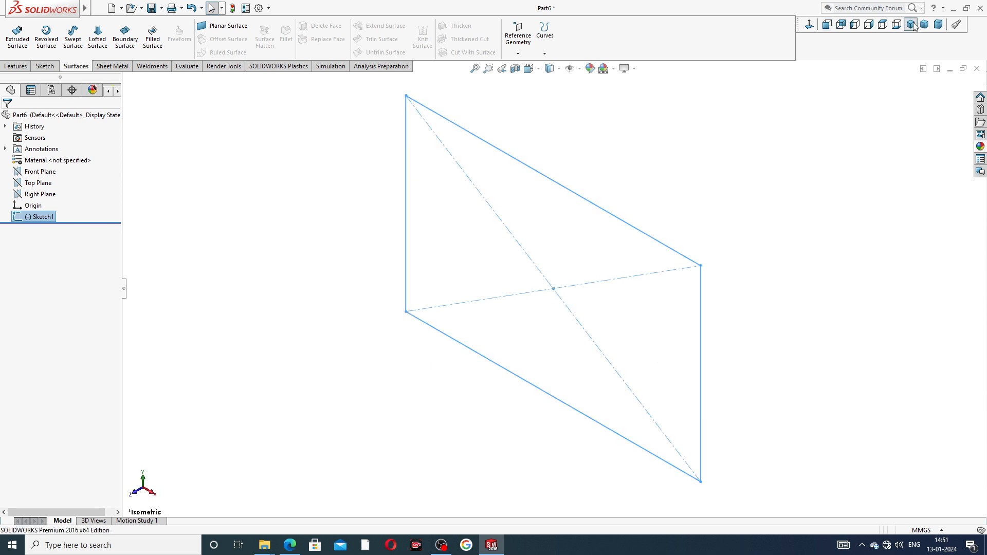
mouse_move(747, 189)
middle_down()
mouse_move(748, 227)
mouse_move(685, 187)
mouse_move(652, 225)
middle_up()
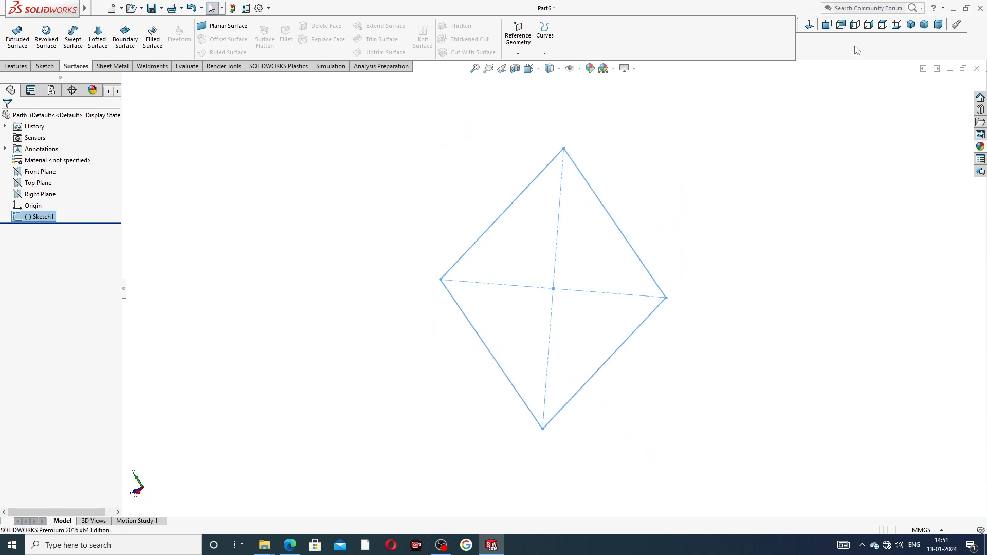
click(809, 25)
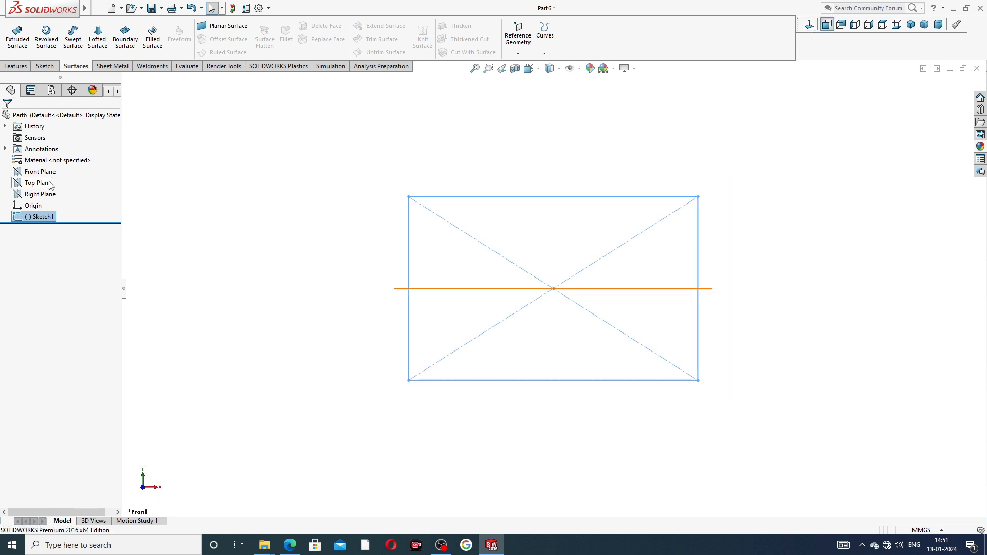
Sketch a center rectangle about 106 mm wide and 121 mm high on the Right Plane, centred on the origin, and exit the sketch
click(43, 199)
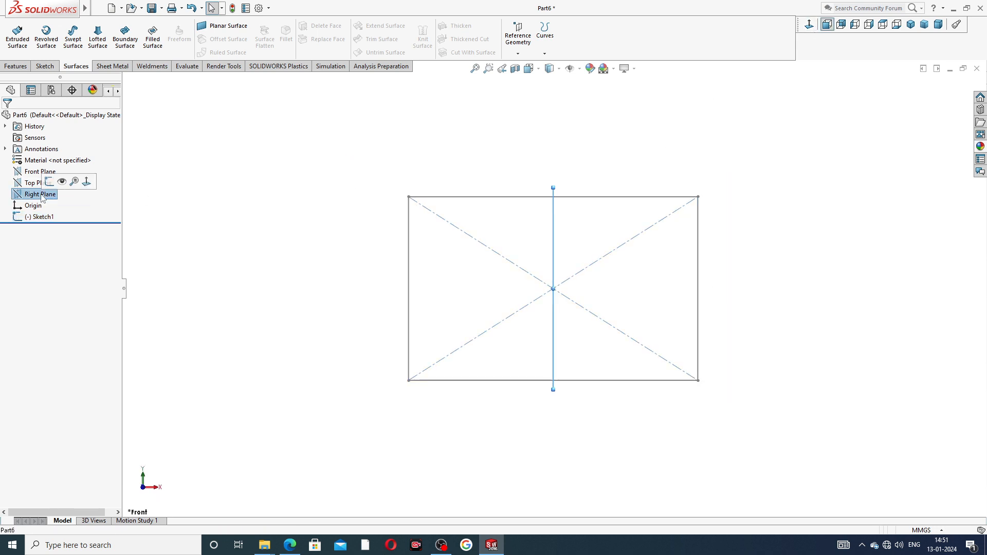
click(50, 186)
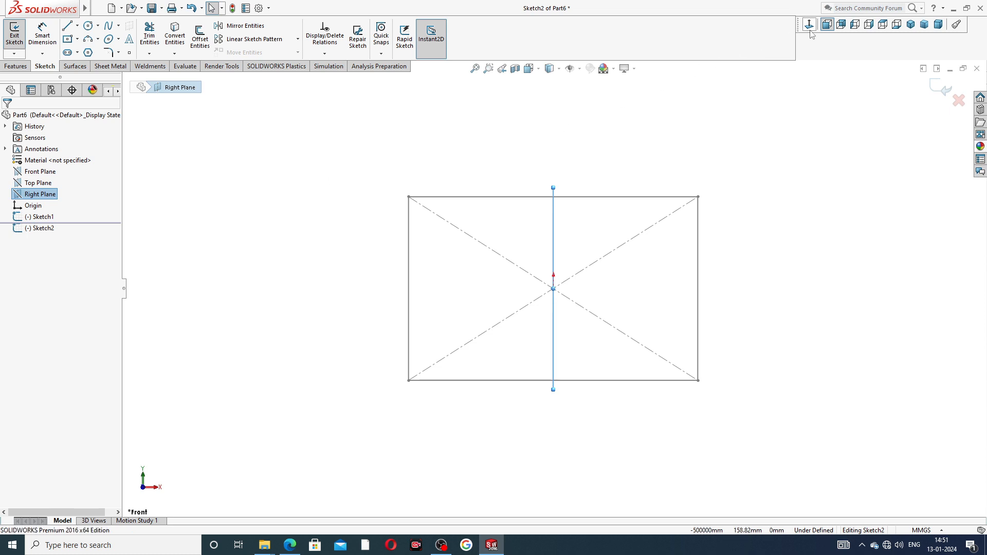
click(869, 24)
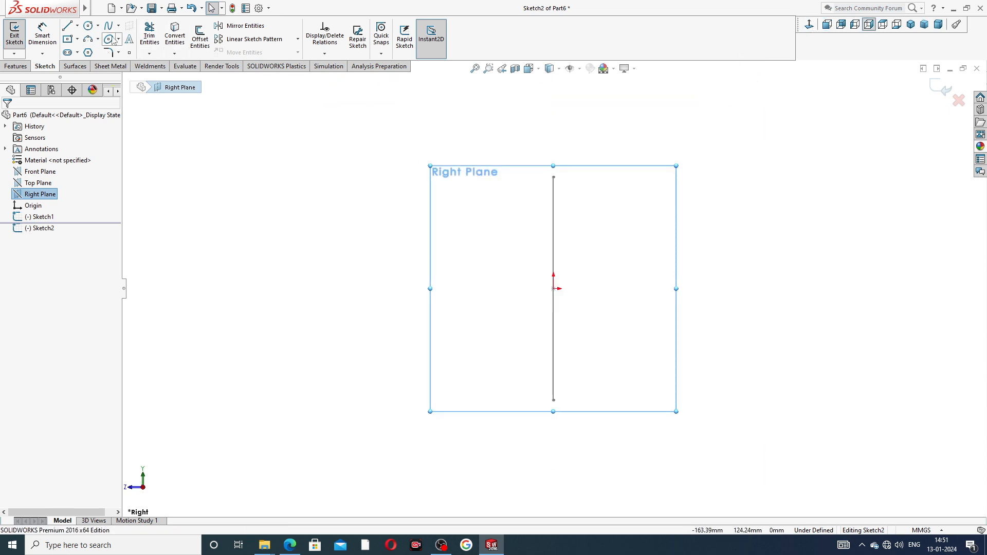
click(77, 39)
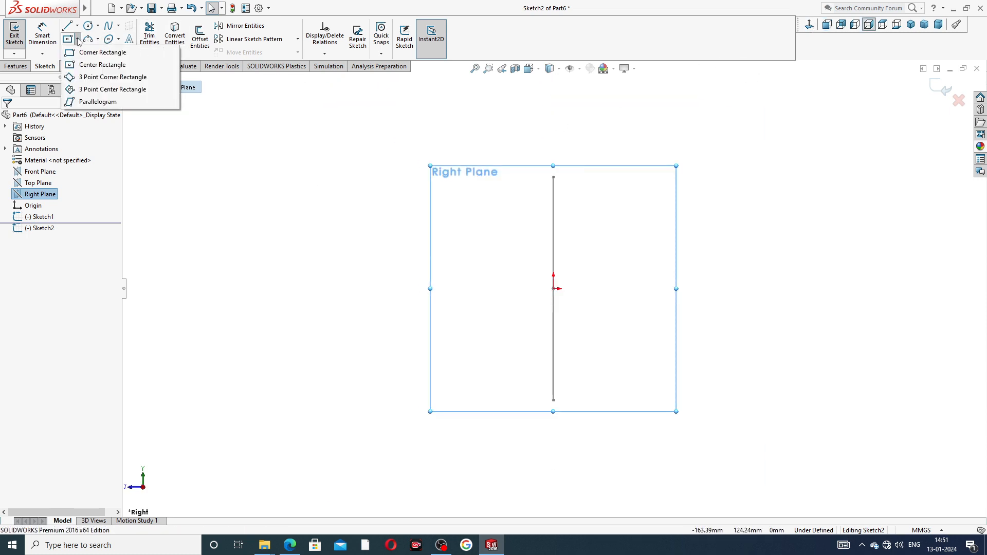
click(89, 65)
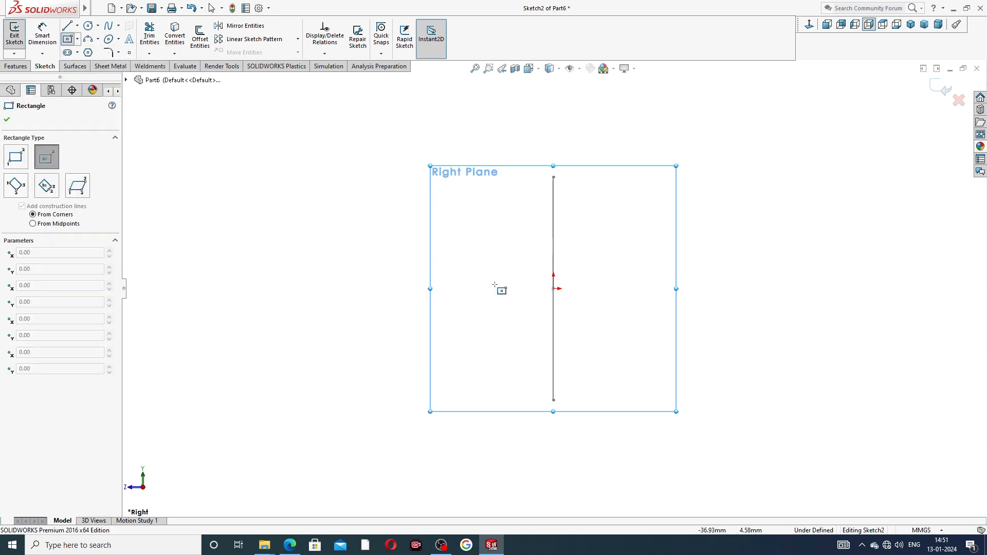
click(553, 289)
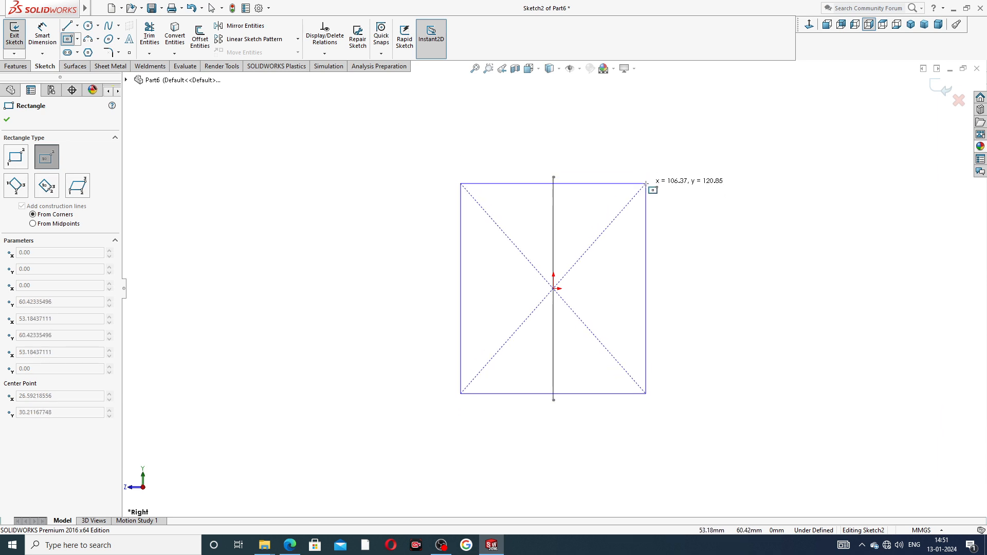
click(646, 183)
right_click(713, 183)
click(742, 191)
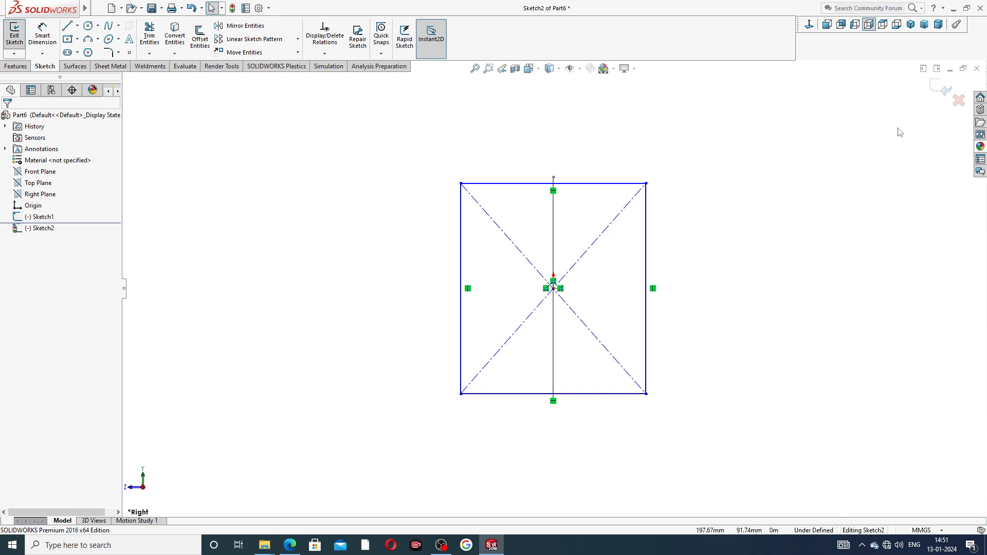
click(933, 85)
Create a Filled Surface with Contact edges using the Front Plane rectangle sketch as the patch boundary
mouse_move(711, 226)
middle_down()
mouse_move(773, 227)
mouse_move(887, 137)
mouse_move(793, 124)
mouse_move(868, 110)
mouse_move(843, 112)
middle_up()
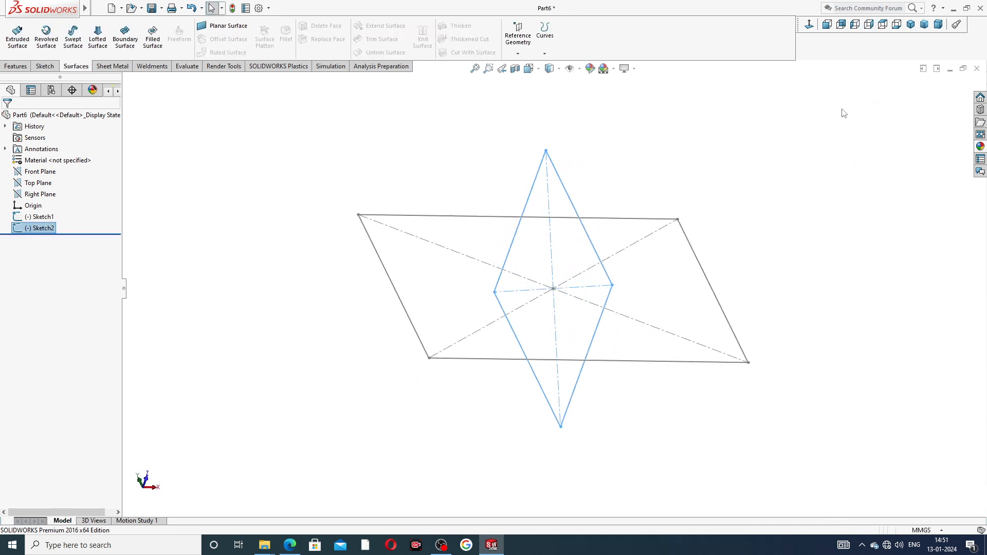
middle_drag(668, 312, 553, 313)
click(466, 177)
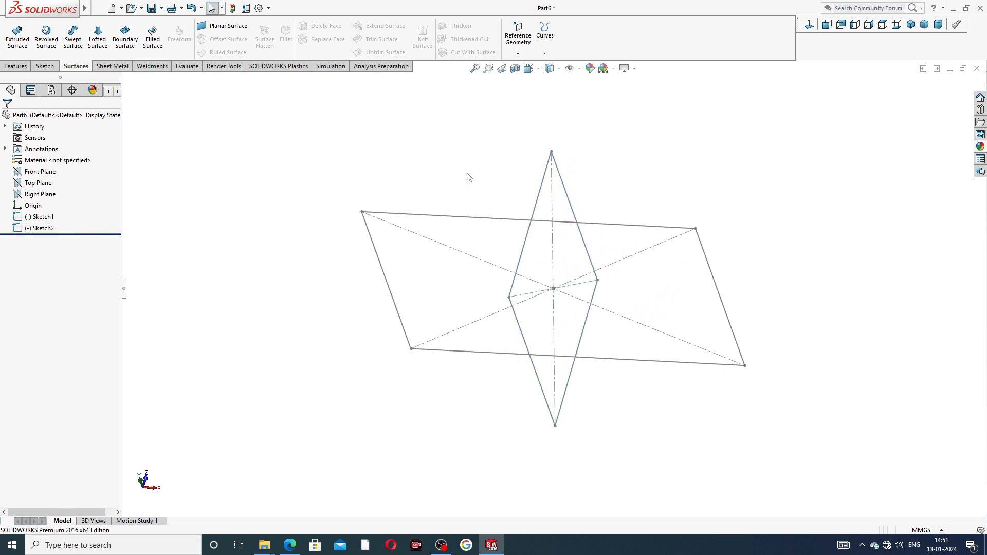
click(152, 45)
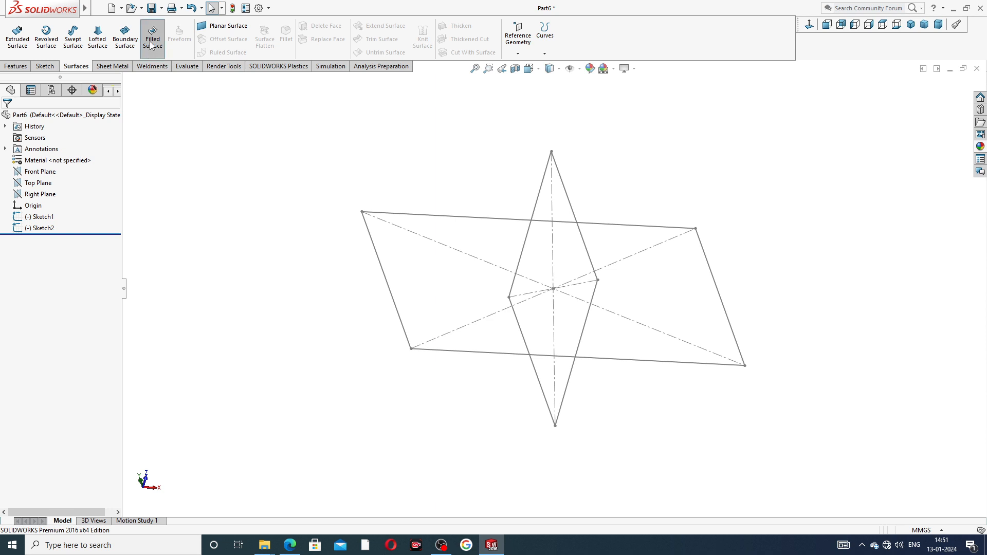
click(481, 223)
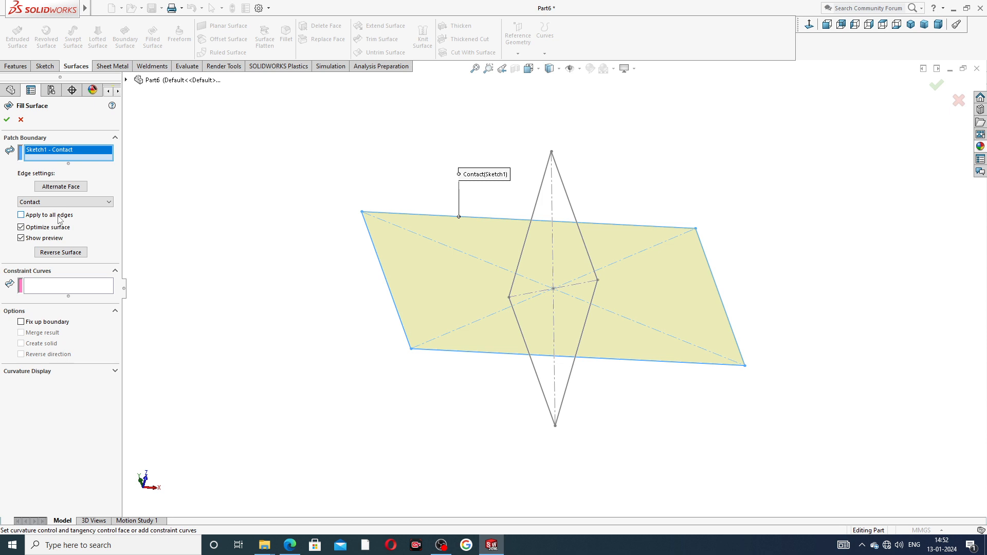
click(8, 120)
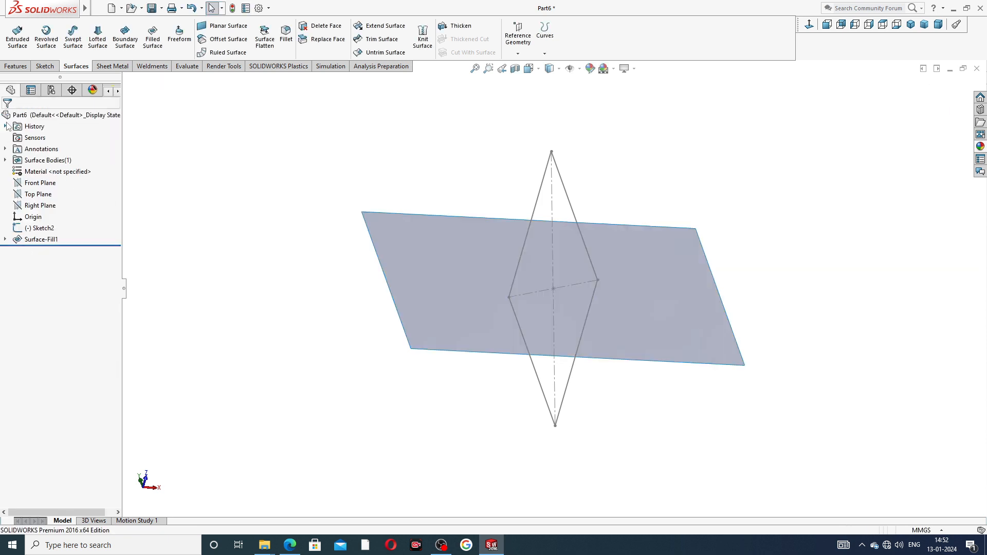
Create a second Filled Surface with a Contact edge setting, using the Right Plane rectangle sketch as the patch boundary
mouse_move(445, 280)
middle_down()
mouse_move(511, 198)
mouse_move(535, 223)
mouse_move(445, 289)
mouse_move(559, 285)
mouse_move(590, 222)
middle_up()
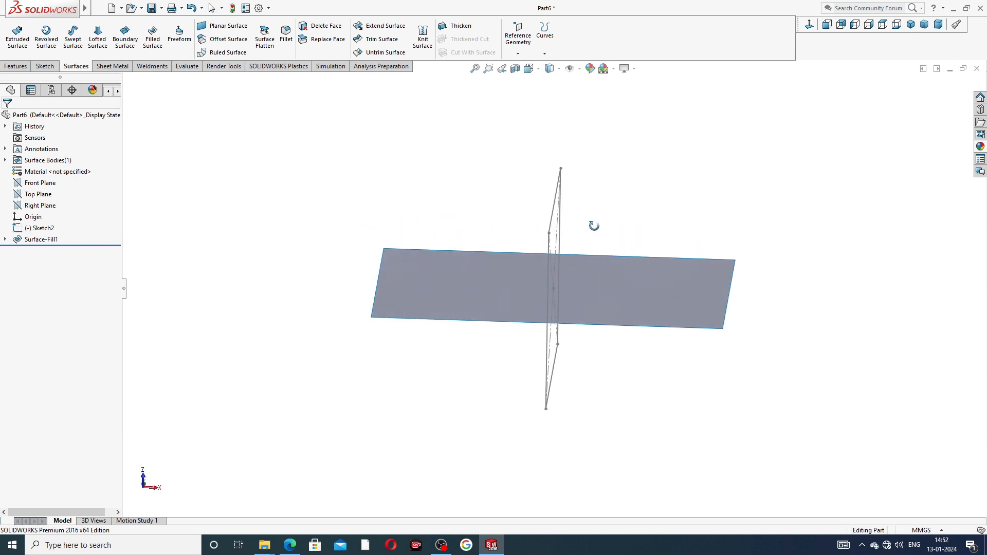
click(152, 41)
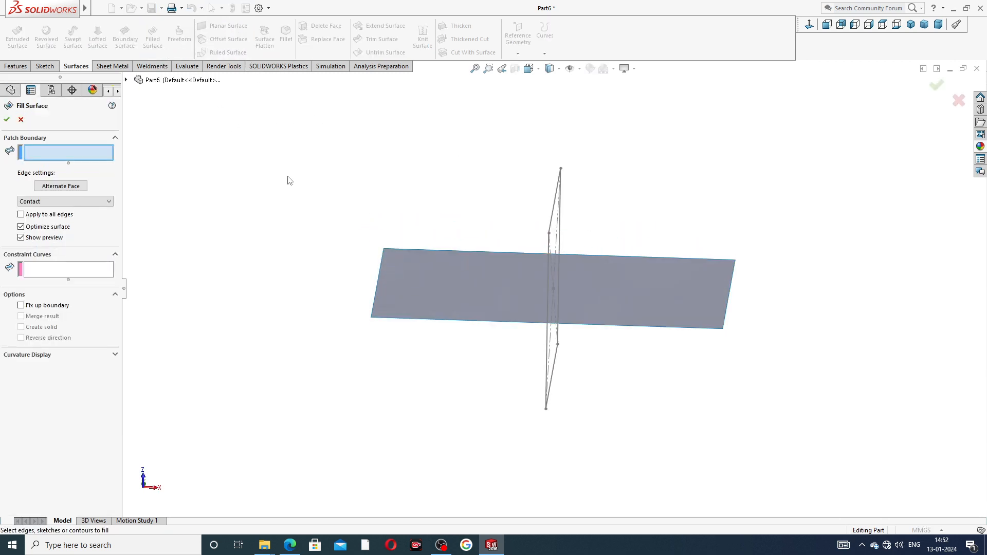
mouse_move(289, 180)
middle_down()
mouse_move(319, 165)
mouse_move(392, 181)
middle_up()
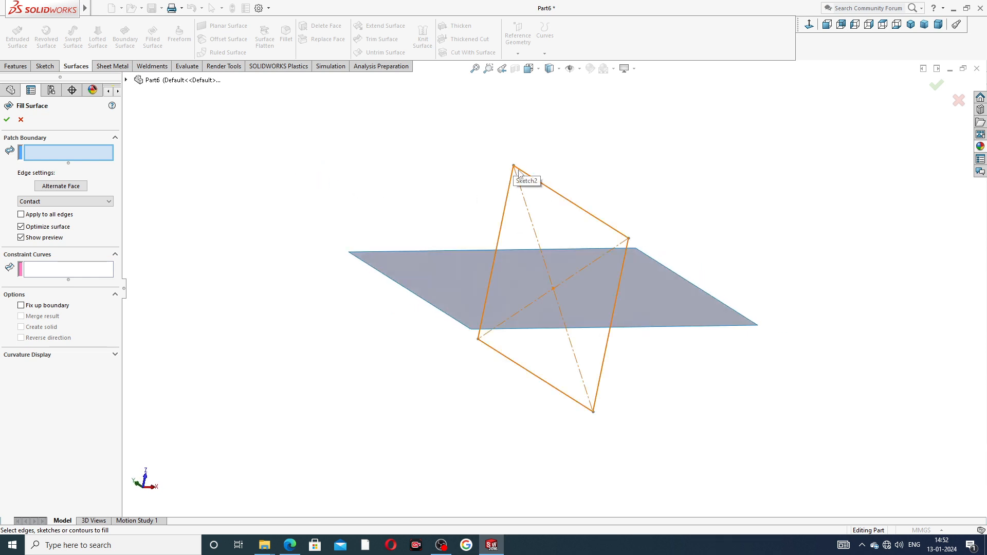
click(551, 192)
mouse_move(643, 214)
middle_down()
mouse_move(601, 136)
mouse_move(626, 207)
middle_up()
click(7, 120)
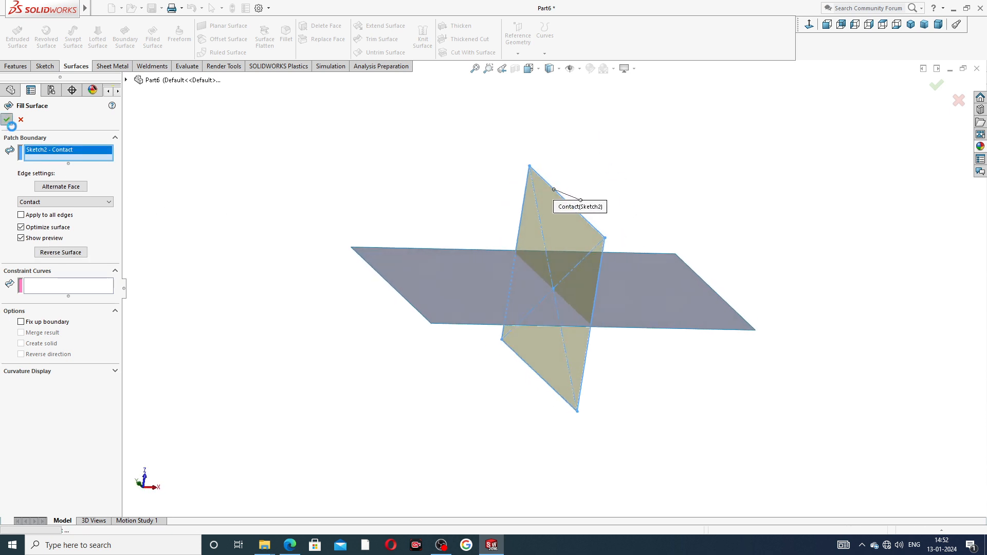
Examine up close, from different sides, how the two filled surfaces cross at their edges
middle_drag(685, 251, 633, 257)
scroll(531, 328, down, 3)
scroll(535, 329, down, 3)
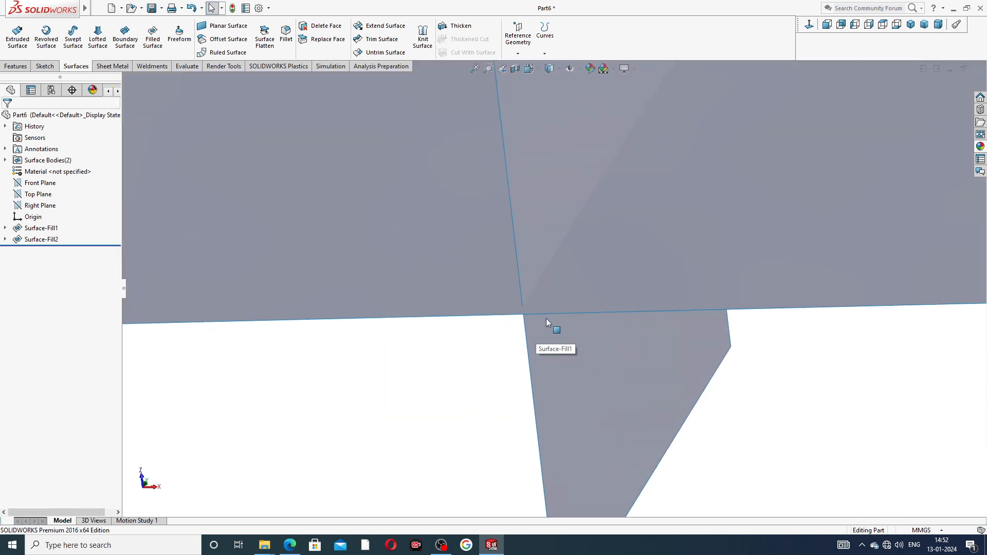
scroll(565, 273, up, 4)
middle_drag(556, 285, 597, 238)
scroll(564, 281, down, 4)
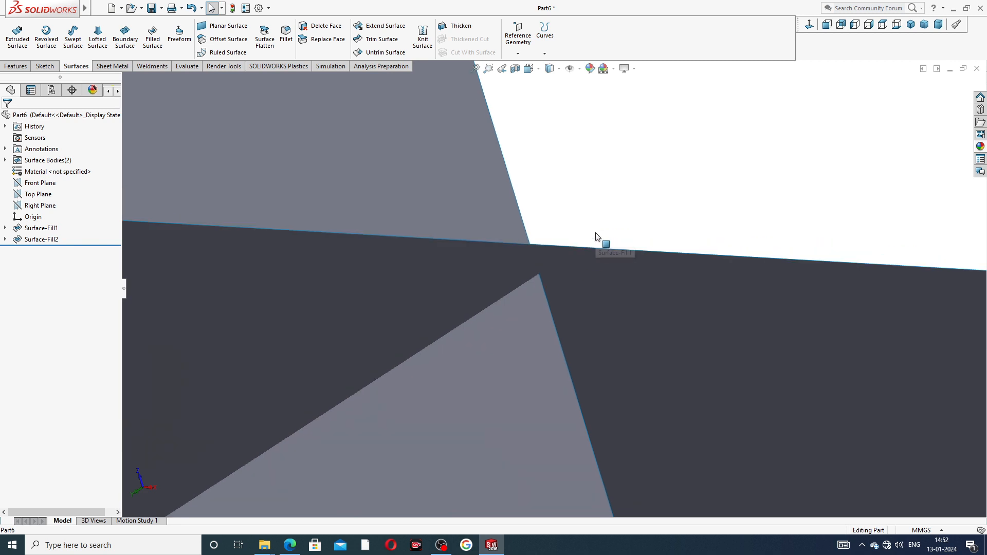
scroll(601, 238, up, 6)
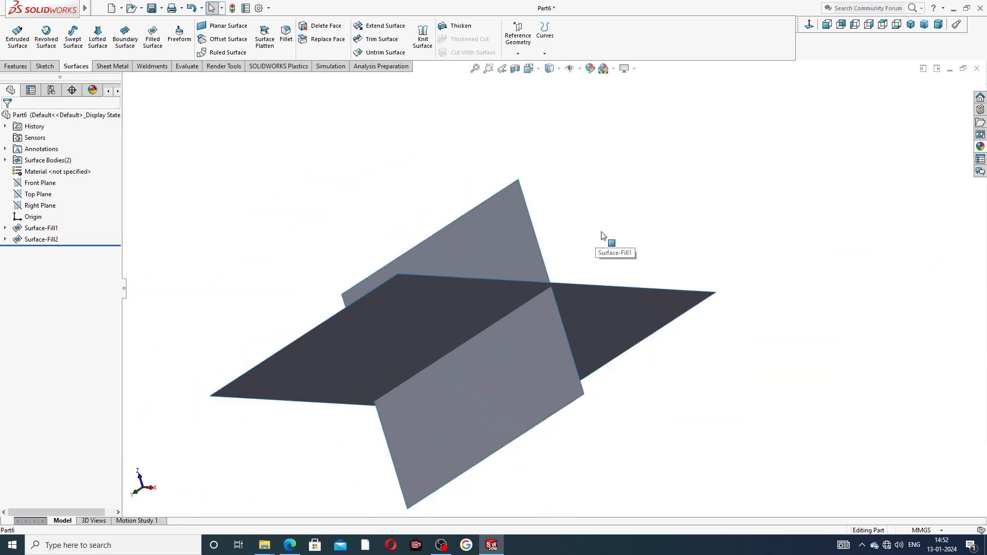
Apply the polished brass appearance from the Metal appearances to the whole part, covering both filled surfaces
click(980, 146)
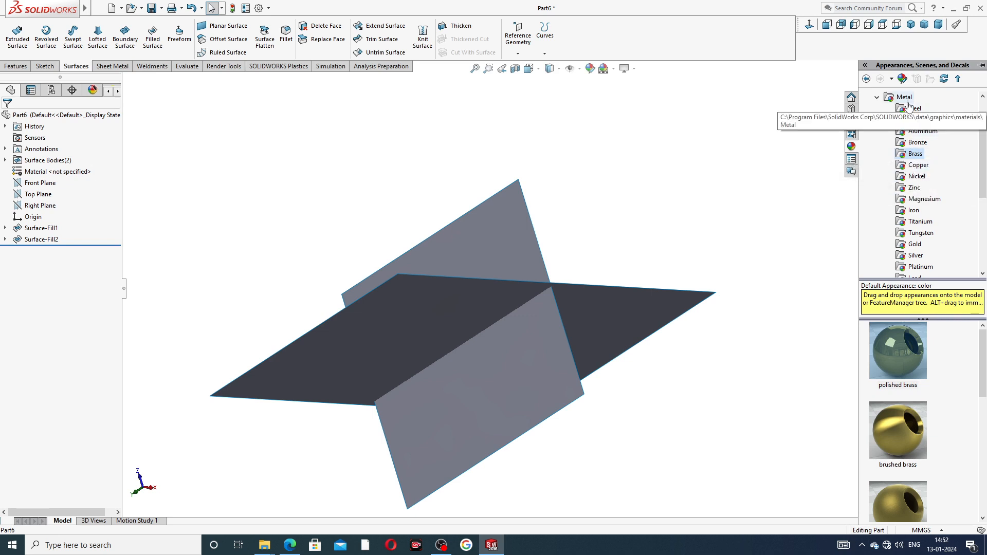
scroll(908, 106, up, 2)
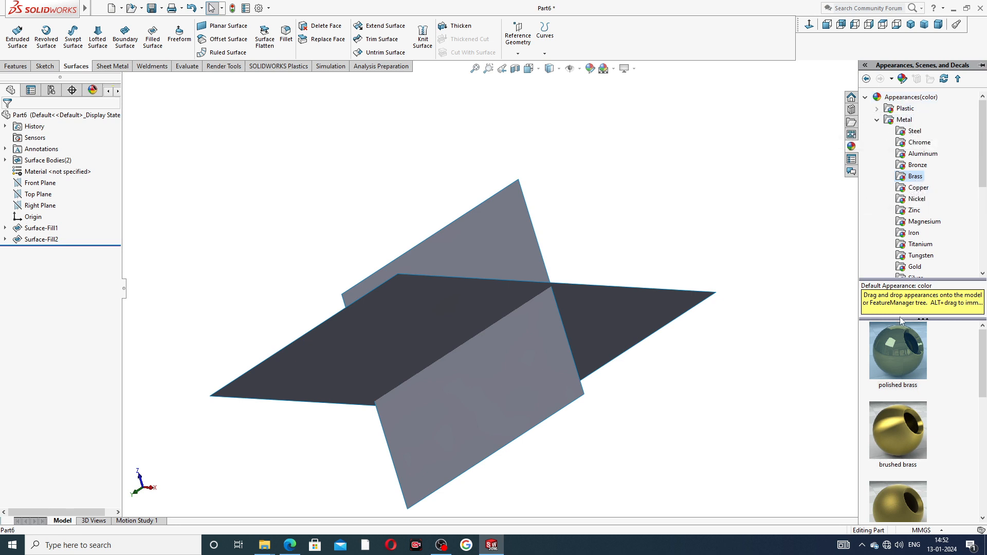
drag(903, 343, 540, 360)
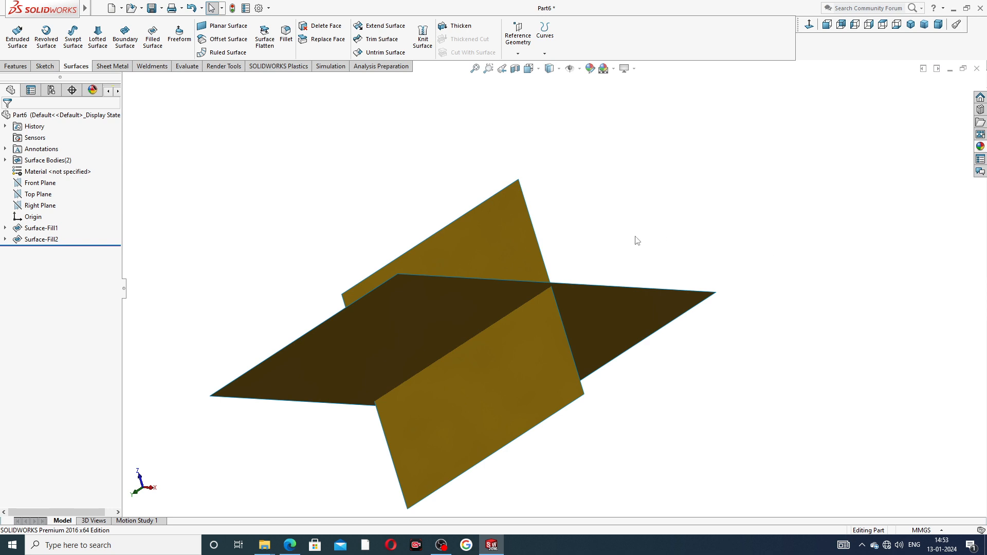
Inspect the two brass surfaces from several angles, and switch to the surface modeling lecture PDF in Microsoft Edge
middle_drag(636, 241, 645, 313)
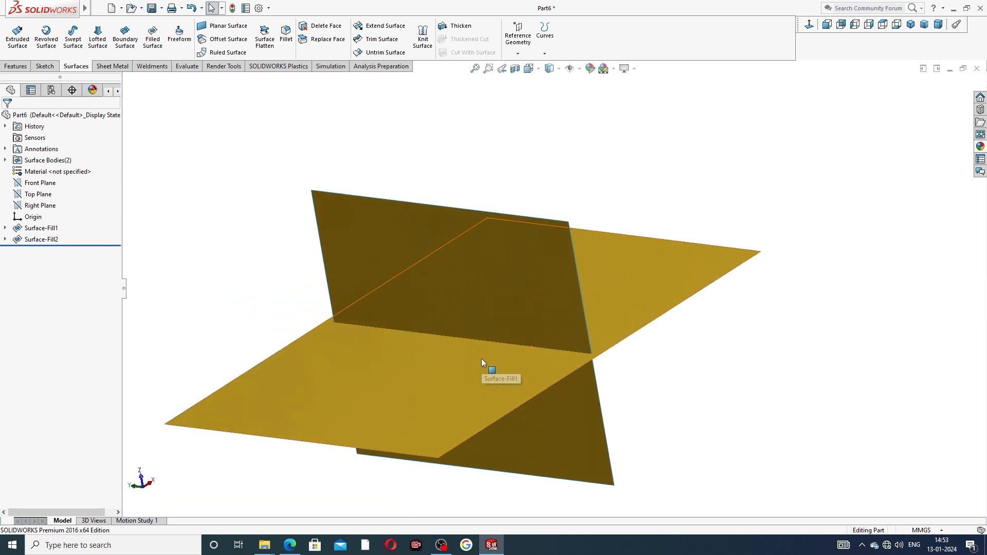
mouse_move(481, 359)
middle_down()
mouse_move(589, 335)
mouse_move(531, 324)
mouse_move(524, 363)
mouse_move(503, 354)
mouse_move(493, 337)
mouse_move(654, 359)
mouse_move(601, 399)
mouse_move(587, 349)
mouse_move(635, 311)
mouse_move(577, 295)
mouse_move(612, 372)
mouse_move(654, 378)
mouse_move(641, 357)
middle_up()
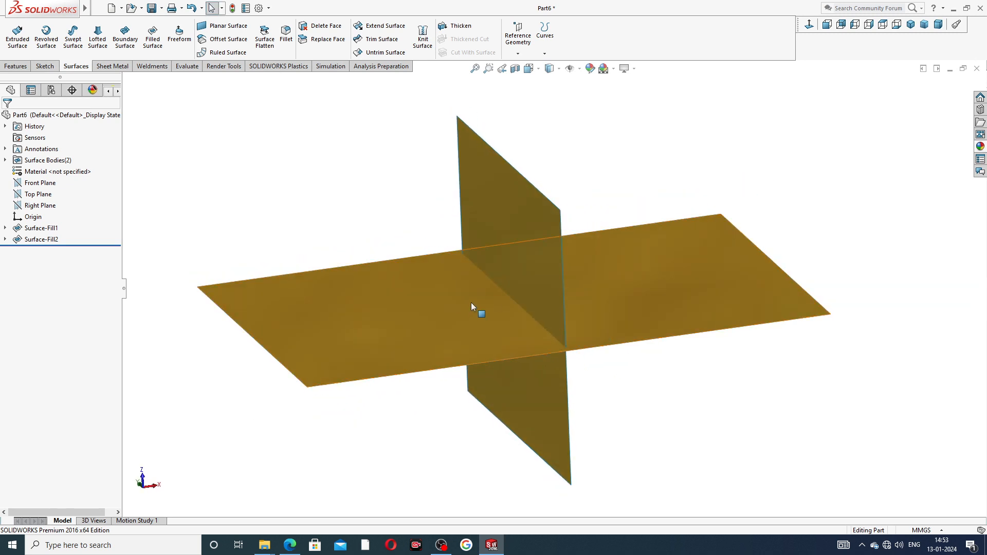
scroll(471, 302, down, 2)
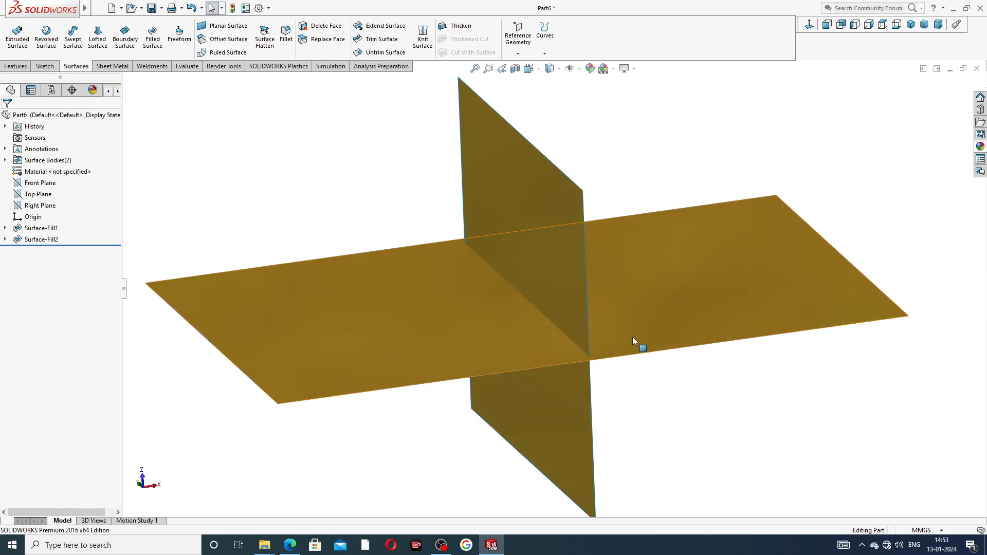
scroll(629, 364, up, 3)
scroll(513, 308, down, 1)
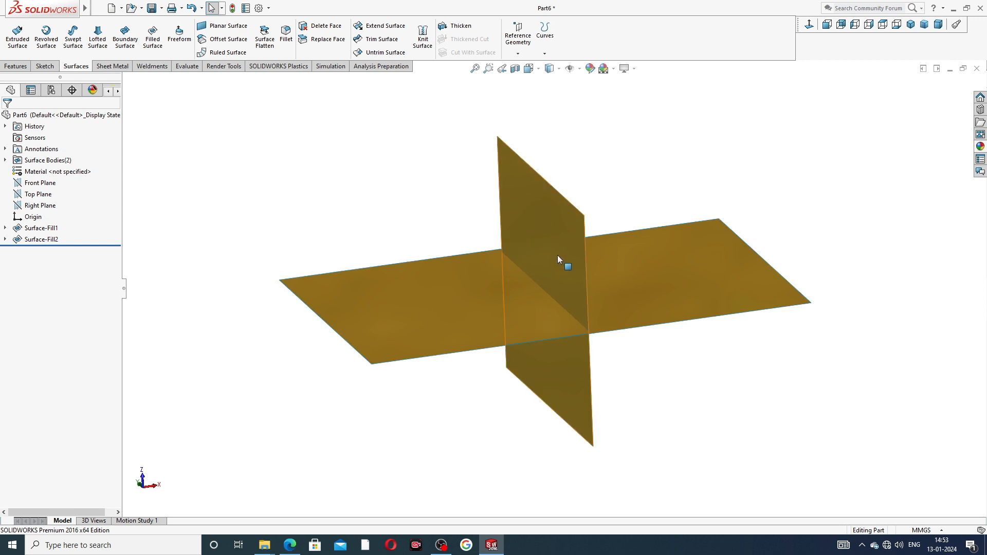
mouse_move(474, 211)
middle_down()
mouse_move(427, 205)
mouse_move(458, 209)
middle_up()
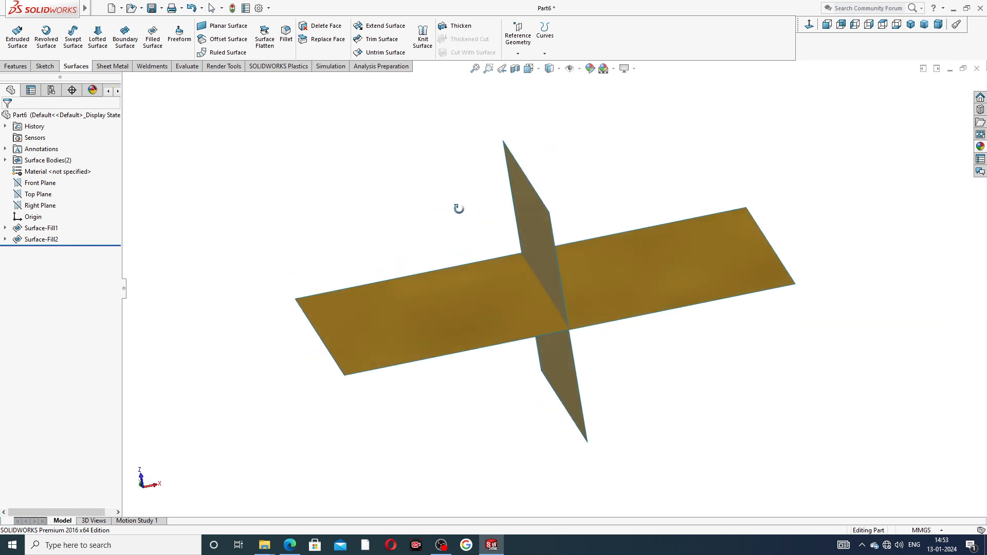
scroll(561, 318, down, 1)
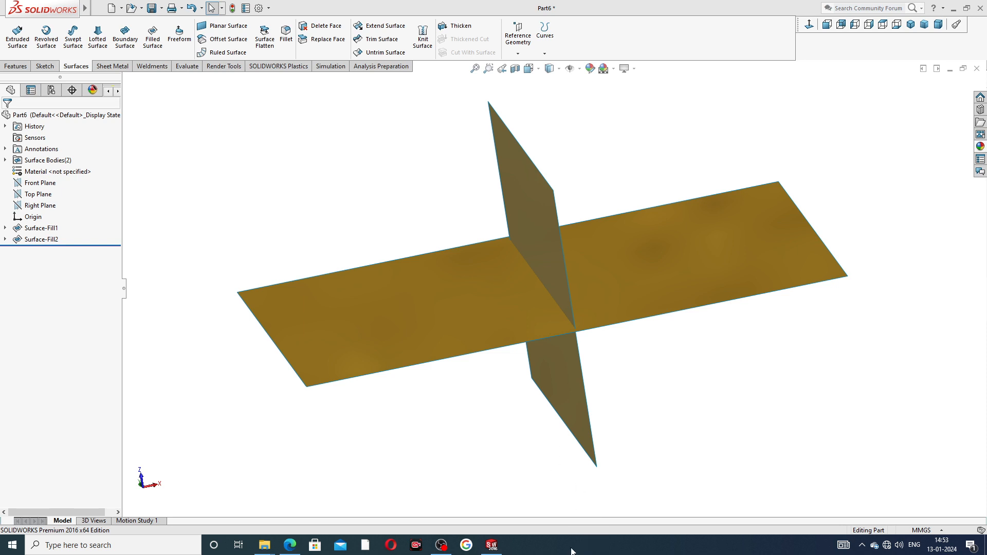
click(289, 545)
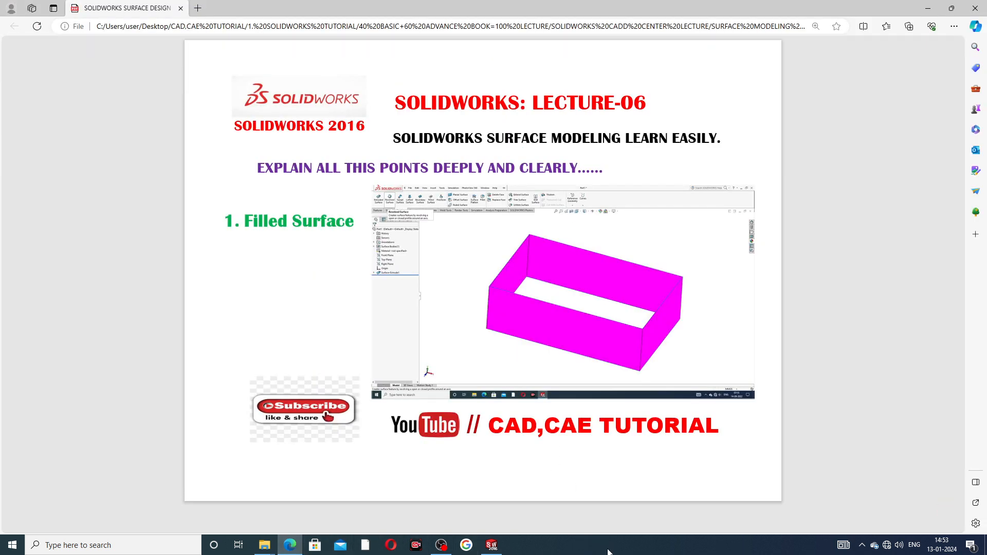